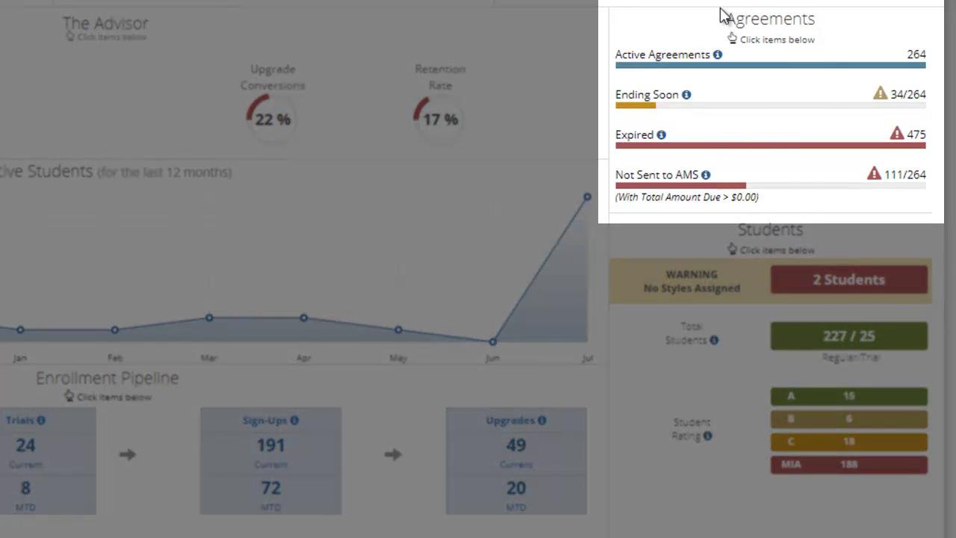
- Examine the Agreements and Students sections of the dashboard
{"action": "left_click_drag", "start_coordinate": [721, 15], "coordinate": [830, 24]}
{"action": "left_click", "coordinate": [765, 26]}
{"action": "left_click_drag", "start_coordinate": [740, 228], "coordinate": [850, 228]}
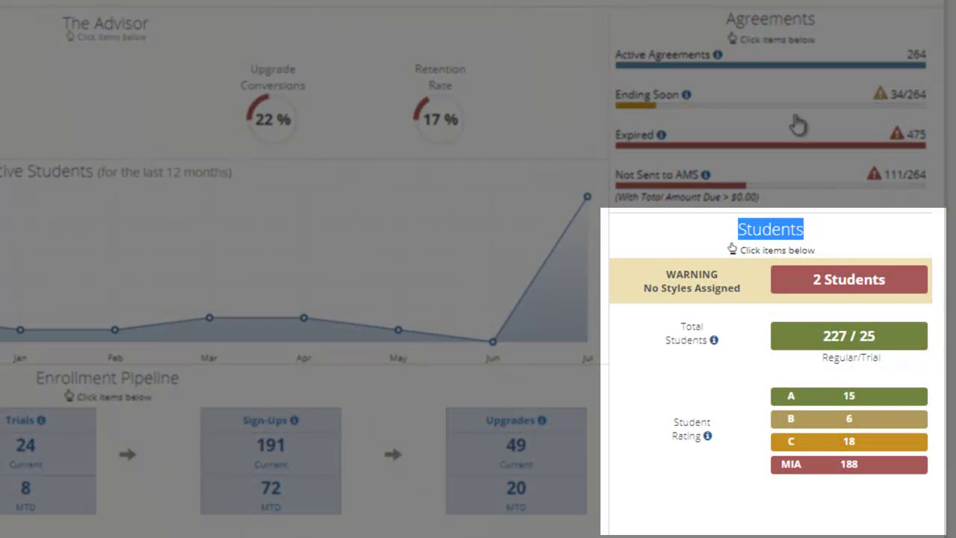
{"action": "left_click", "coordinate": [723, 32]}
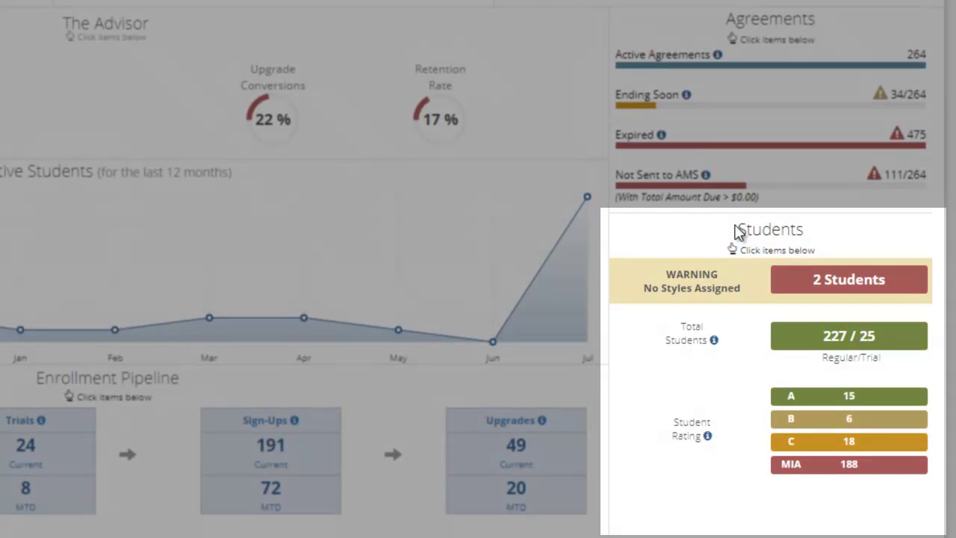
{"action": "left_click_drag", "start_coordinate": [739, 231], "coordinate": [830, 230]}
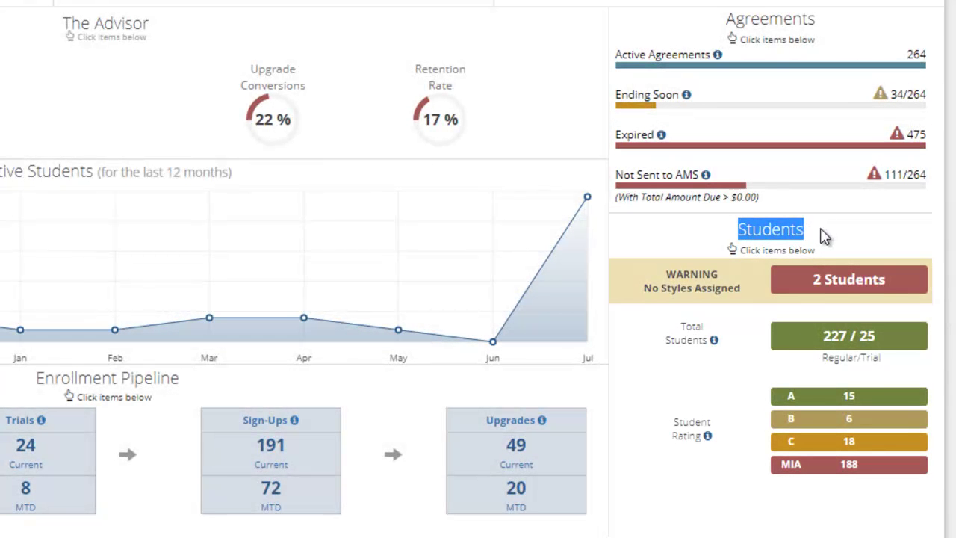
{"action": "left_click_drag", "start_coordinate": [728, 32], "coordinate": [840, 32]}
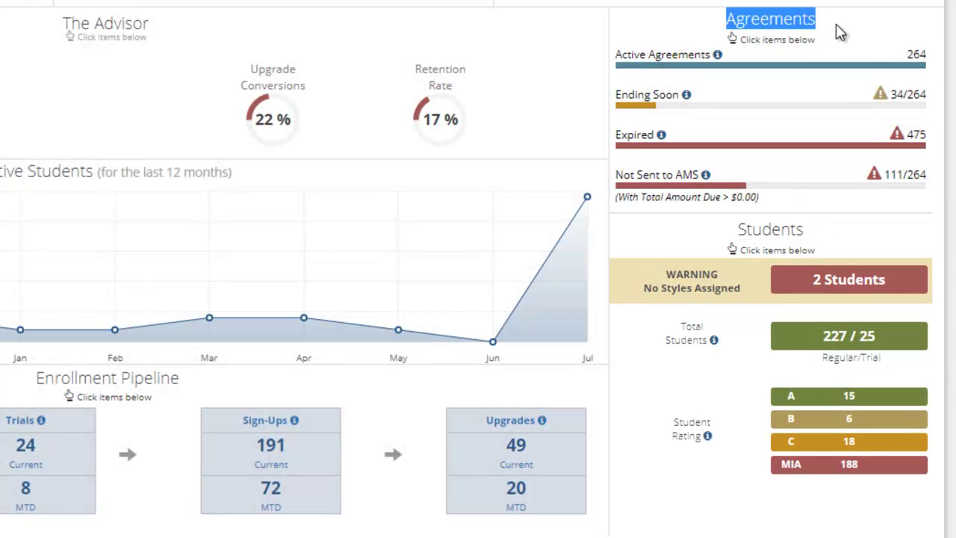
{"action": "left_click", "coordinate": [841, 32]}
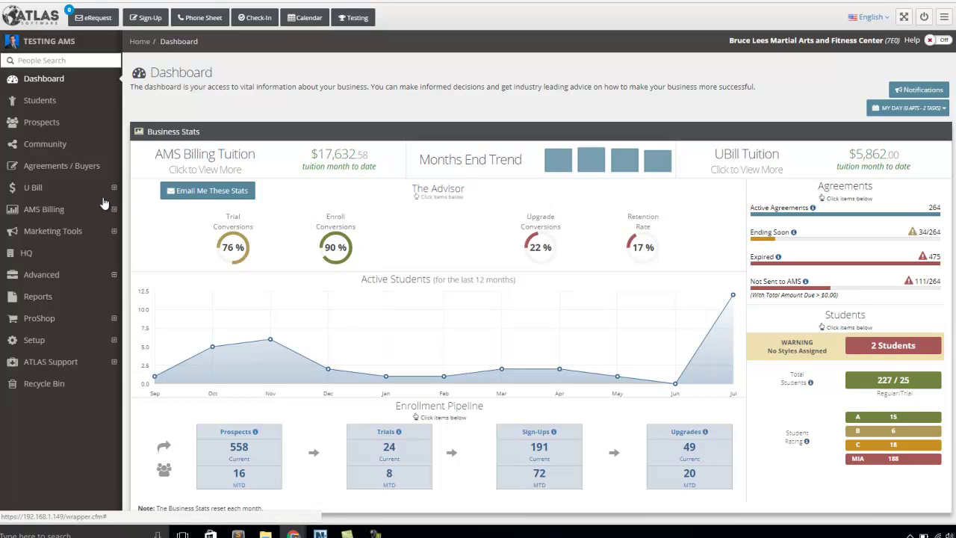
- Open the Agreements / Buyers list and check the student, number and course end date of the $2,400.00 credit card agreement
{"action": "left_click", "coordinate": [48, 175]}
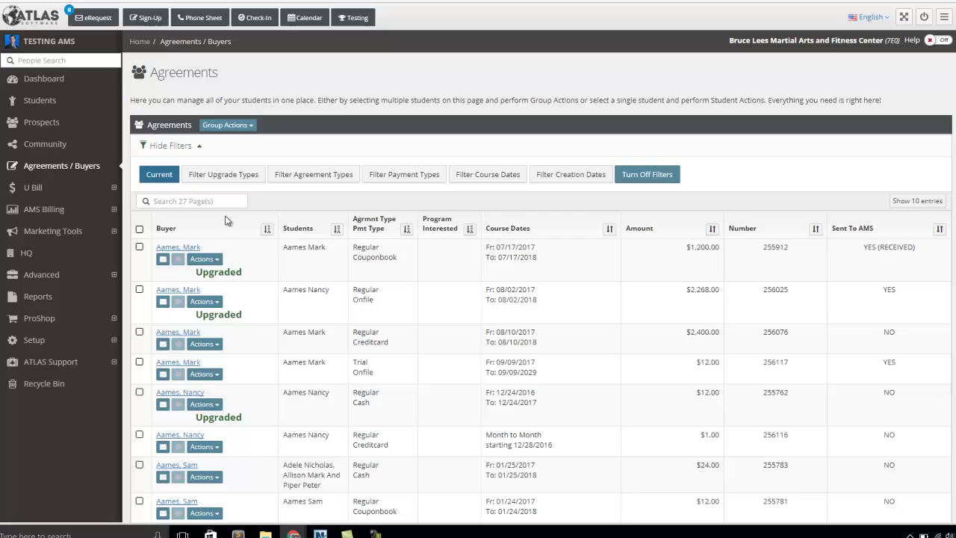
{"action": "scroll", "coordinate": [180, 246], "scroll_direction": "down", "scroll_amount": 2}
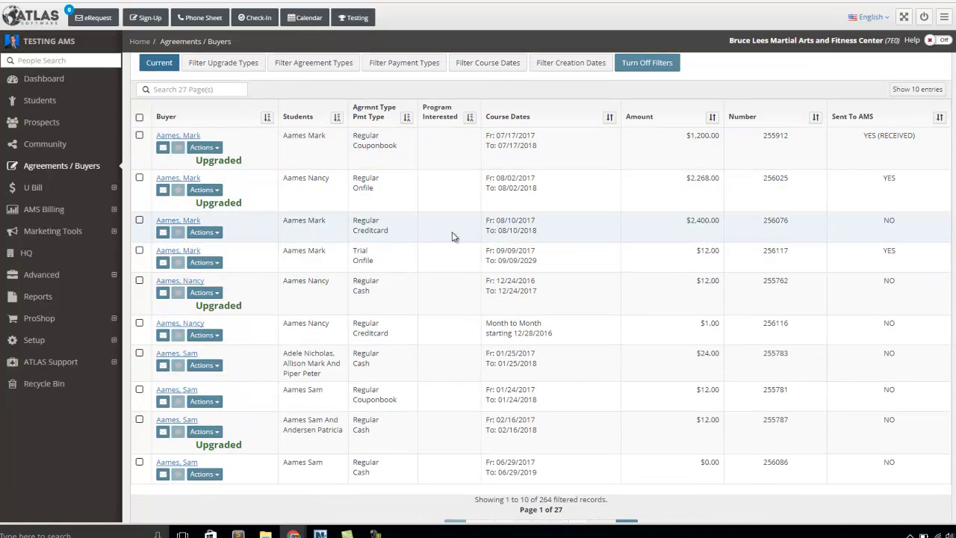
{"action": "left_click_drag", "start_coordinate": [499, 232], "coordinate": [548, 234]}
{"action": "left_click_drag", "start_coordinate": [685, 221], "coordinate": [792, 223]}
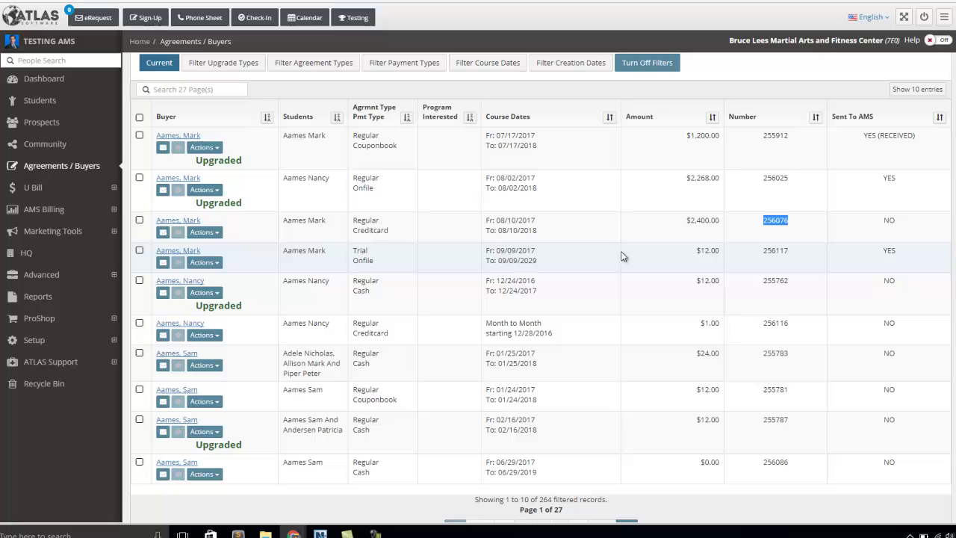
{"action": "left_click", "coordinate": [506, 235]}
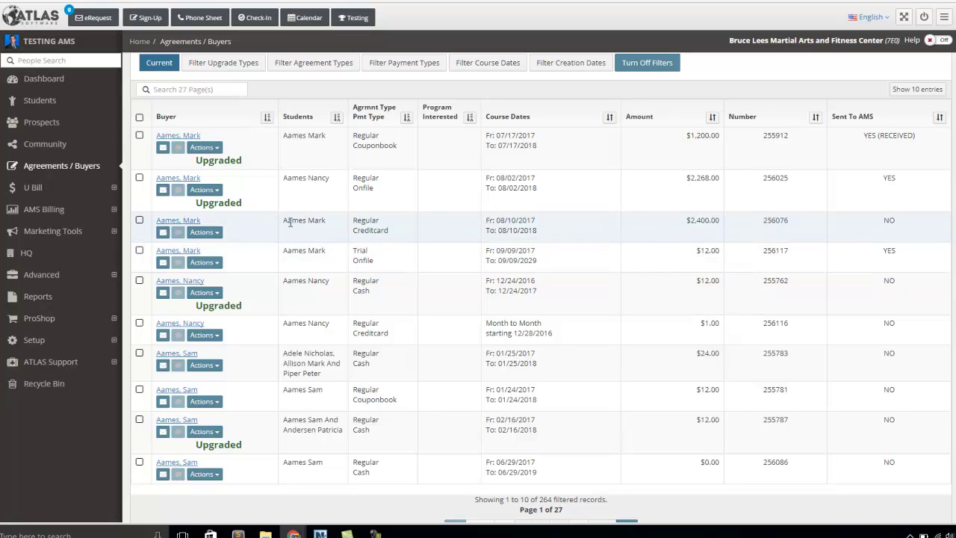
{"action": "double_click", "coordinate": [318, 221]}
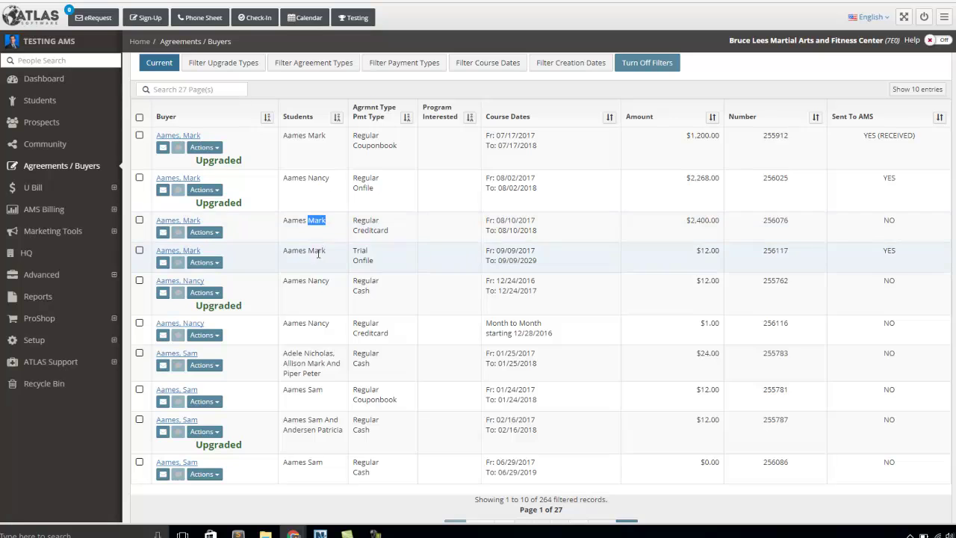
{"action": "left_click", "coordinate": [320, 240]}
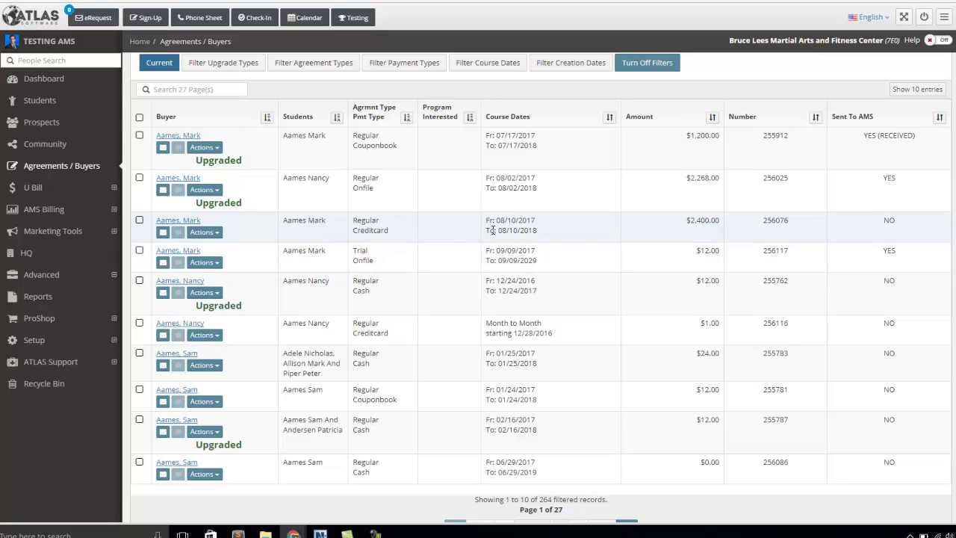
{"action": "left_click_drag", "start_coordinate": [498, 230], "coordinate": [543, 234]}
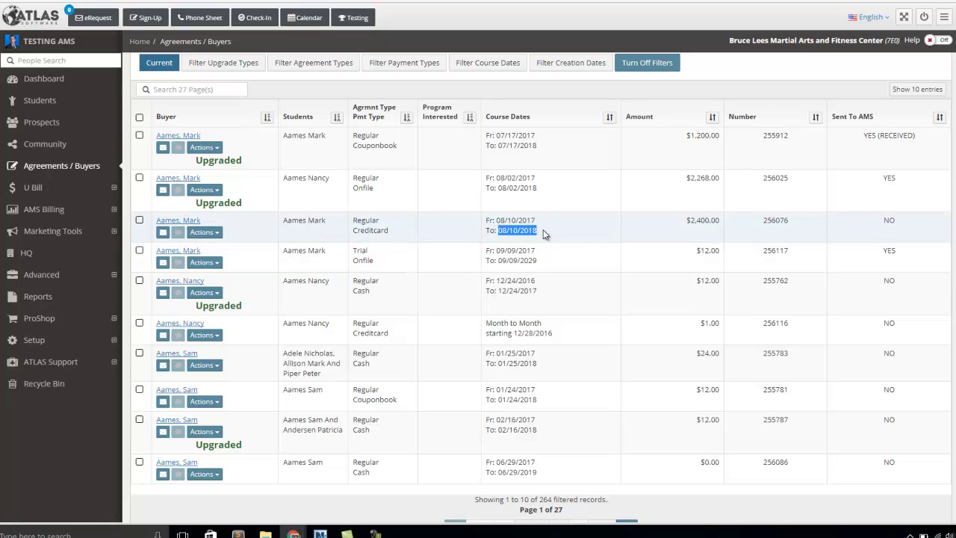
{"action": "left_click", "coordinate": [499, 231]}
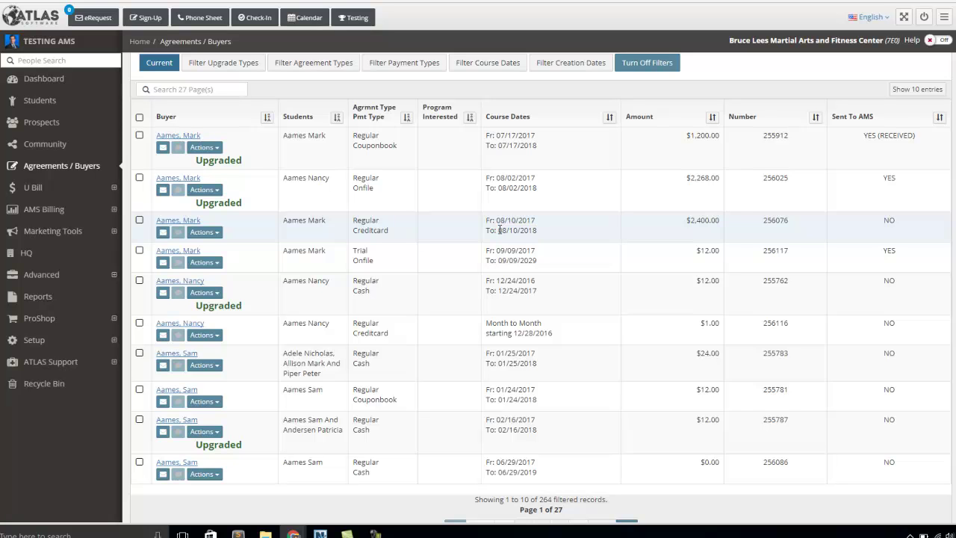
{"action": "left_click_drag", "start_coordinate": [498, 230], "coordinate": [540, 235]}
{"action": "left_click", "coordinate": [543, 233]}
- Open the $2,400.00 credit card agreement dated 08/10/2017 to 08/10/2018 with the Change Agreement action
{"action": "left_click", "coordinate": [219, 236]}
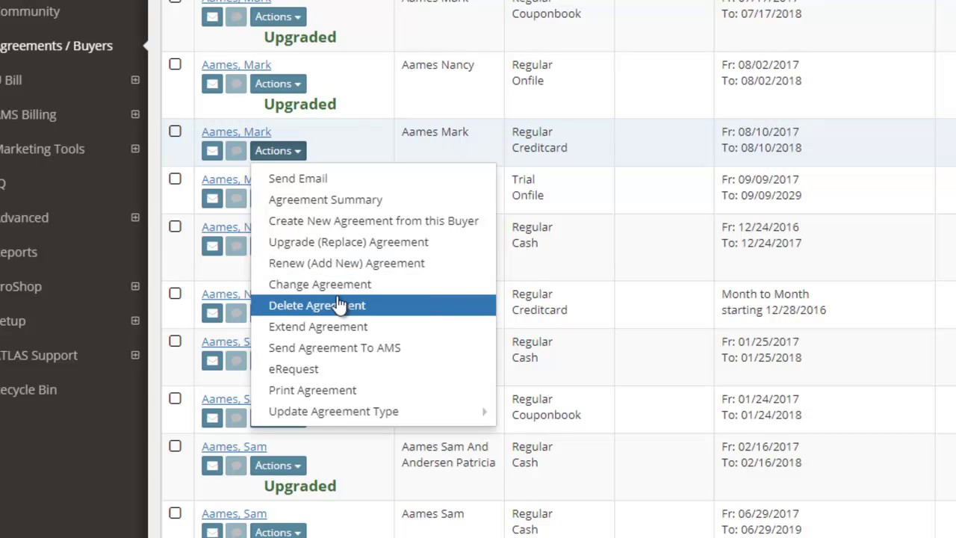
{"action": "left_click", "coordinate": [271, 283]}
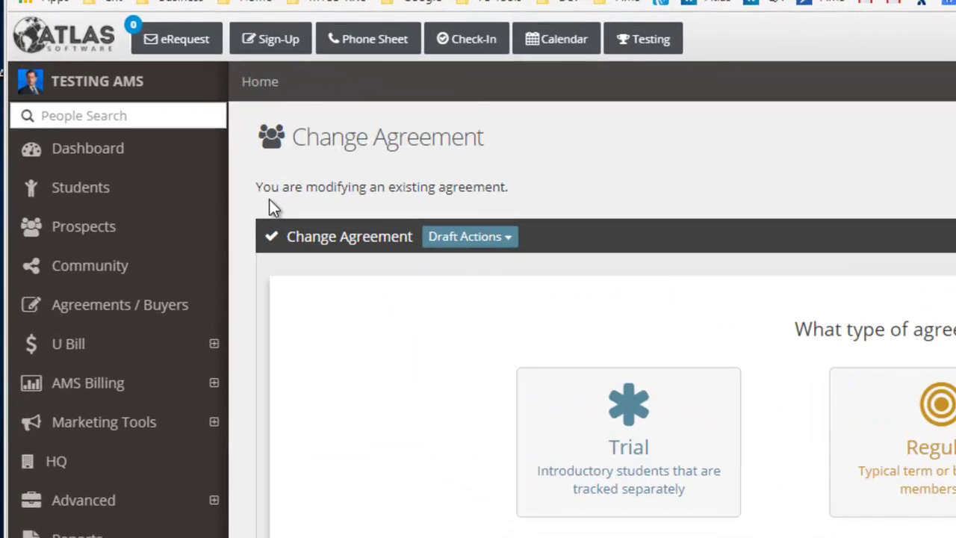
{"action": "left_click_drag", "start_coordinate": [257, 191], "coordinate": [517, 189]}
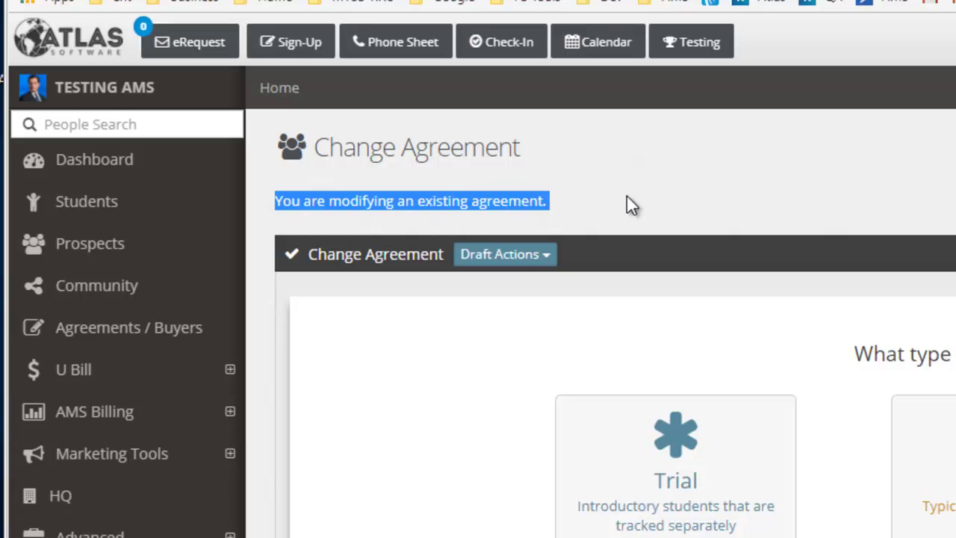
{"action": "left_click", "coordinate": [333, 224]}
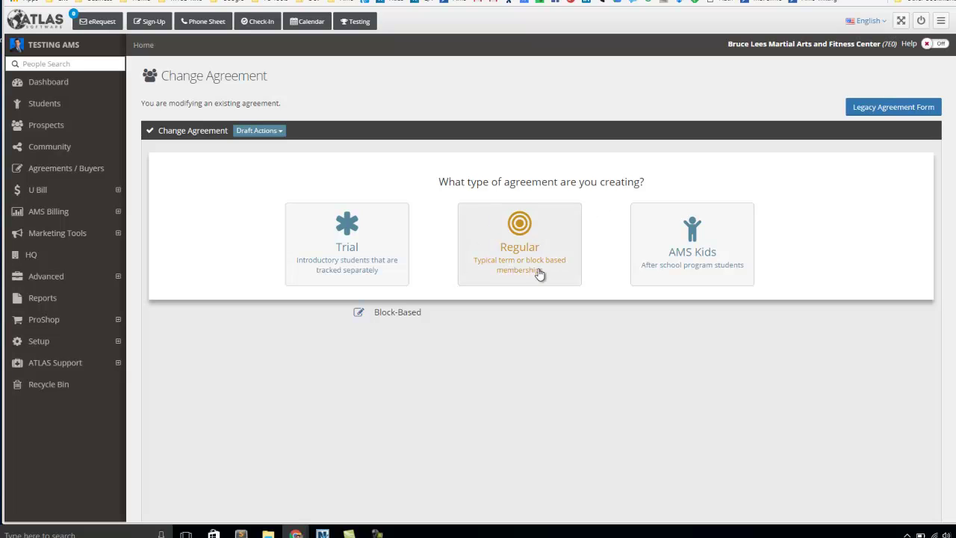
- Change the agreement from block-based to Term-Based, collected through AMS Full Service Billing, with the Jose Block Program (style: Karate)
{"action": "left_click", "coordinate": [360, 314]}
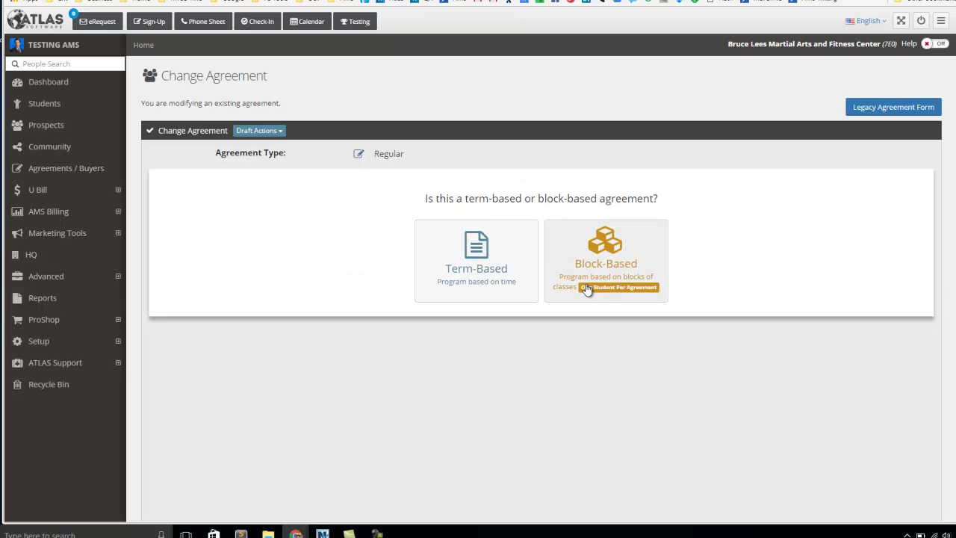
{"action": "left_click", "coordinate": [477, 272]}
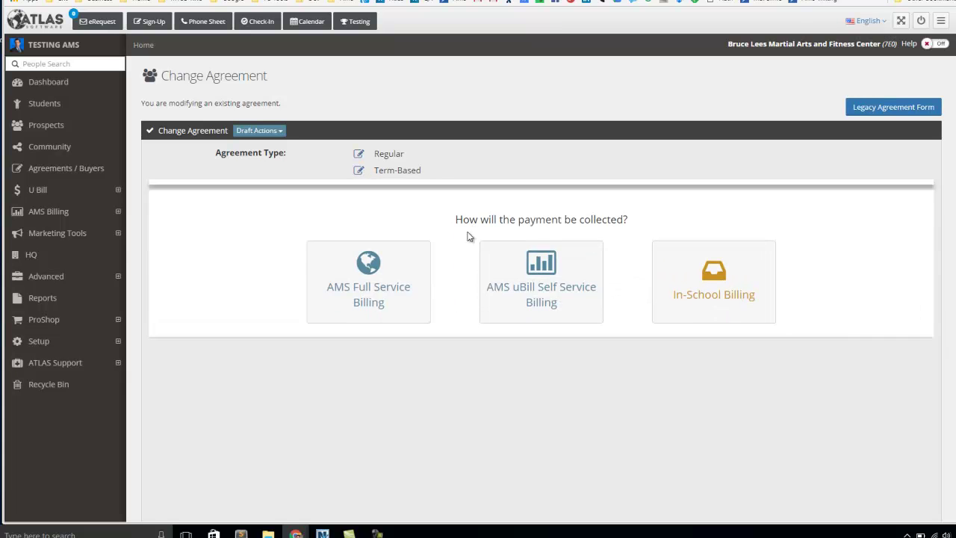
{"action": "left_click", "coordinate": [375, 289]}
{"action": "left_click", "coordinate": [316, 359]}
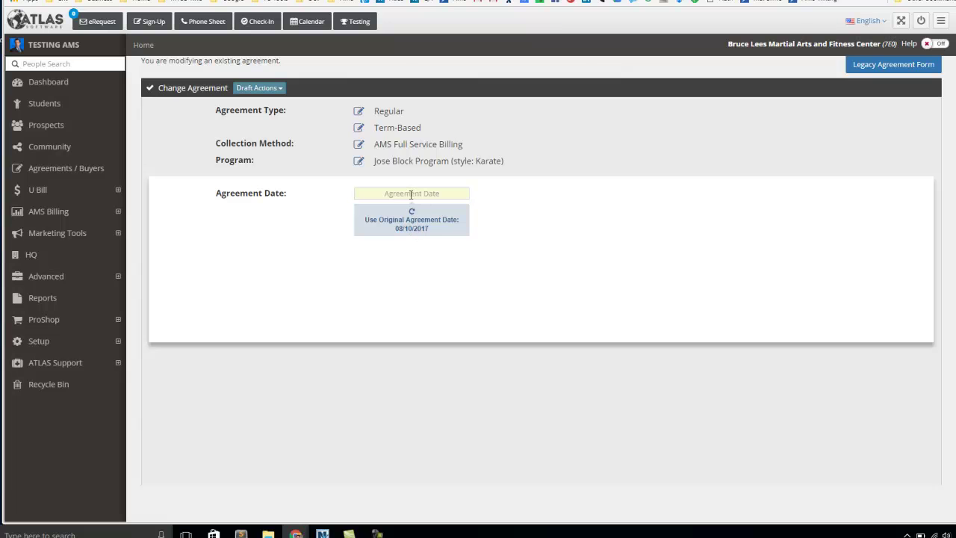
- Use the original agreement date 08/10/2017 and accept the buyer information without adding more students
{"action": "left_click", "coordinate": [411, 217]}
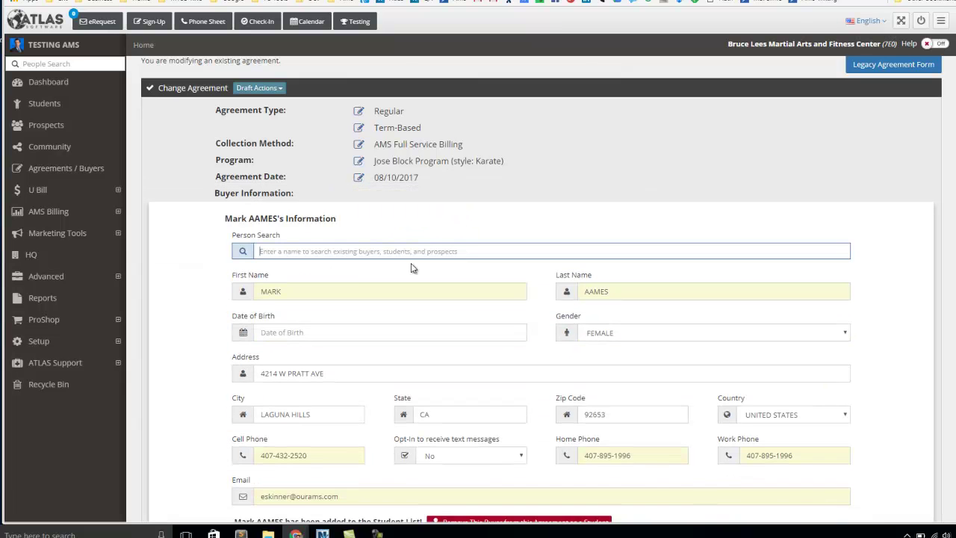
{"action": "scroll", "coordinate": [358, 270], "scroll_direction": "down", "scroll_amount": 2}
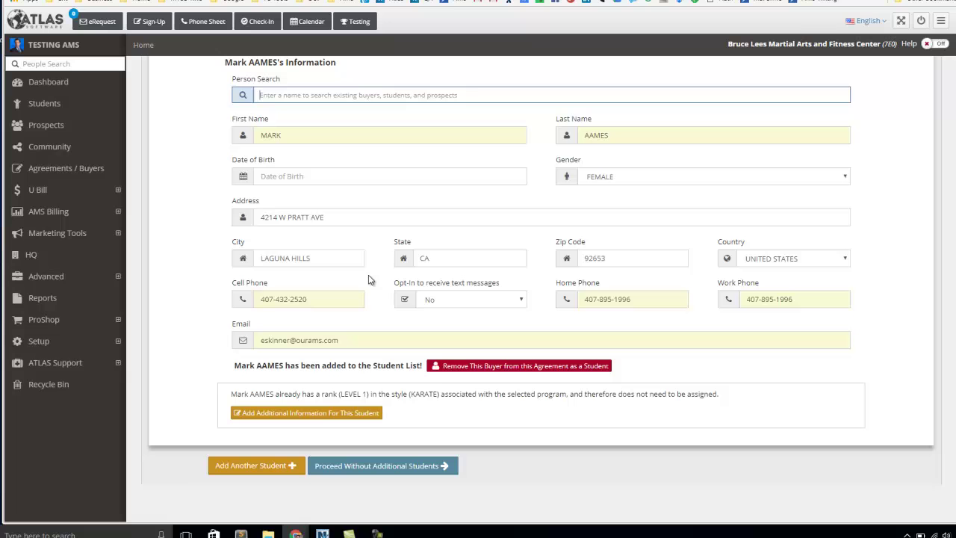
{"action": "left_click", "coordinate": [360, 467]}
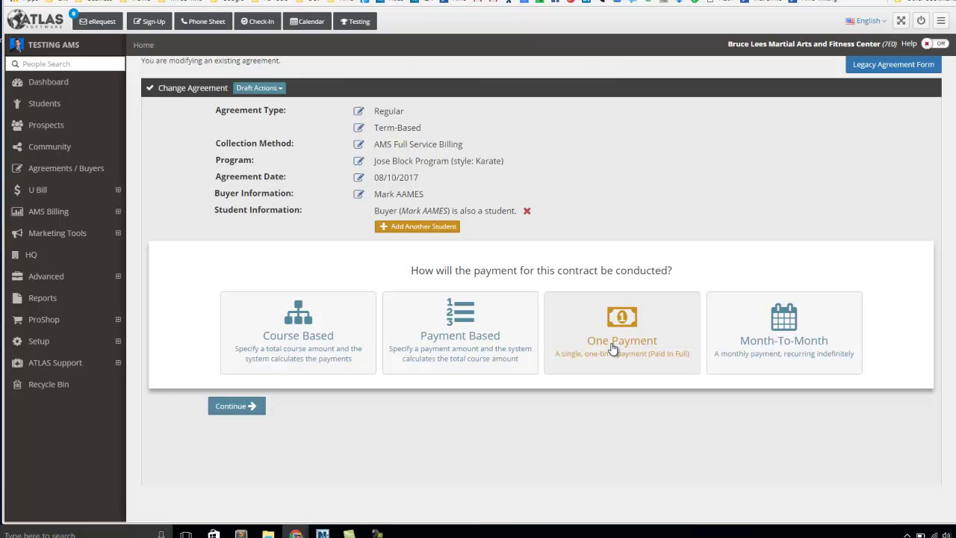
- Choose the Payment Based schedule and confirm a 24-month course using the original start date 08/10/2017
{"action": "left_click", "coordinate": [448, 357]}
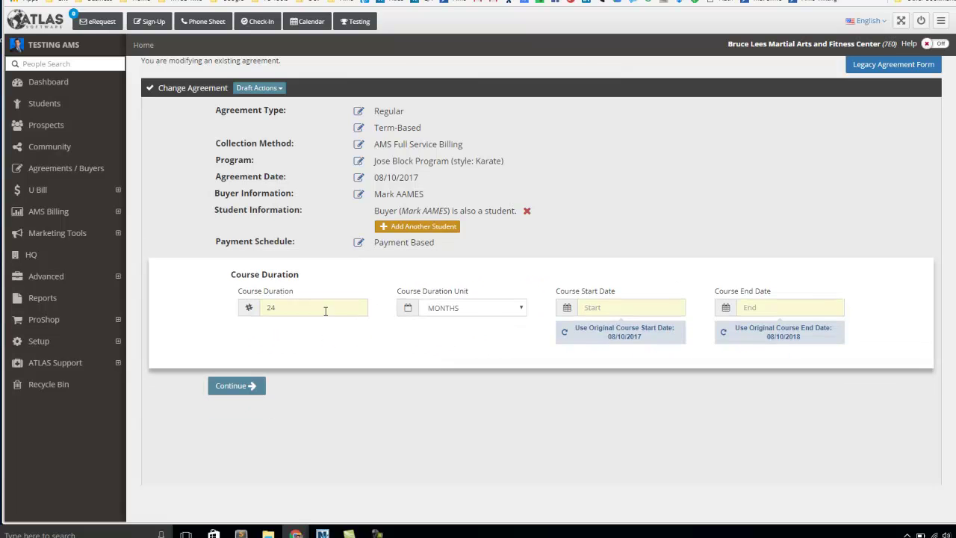
{"action": "left_click", "coordinate": [598, 336]}
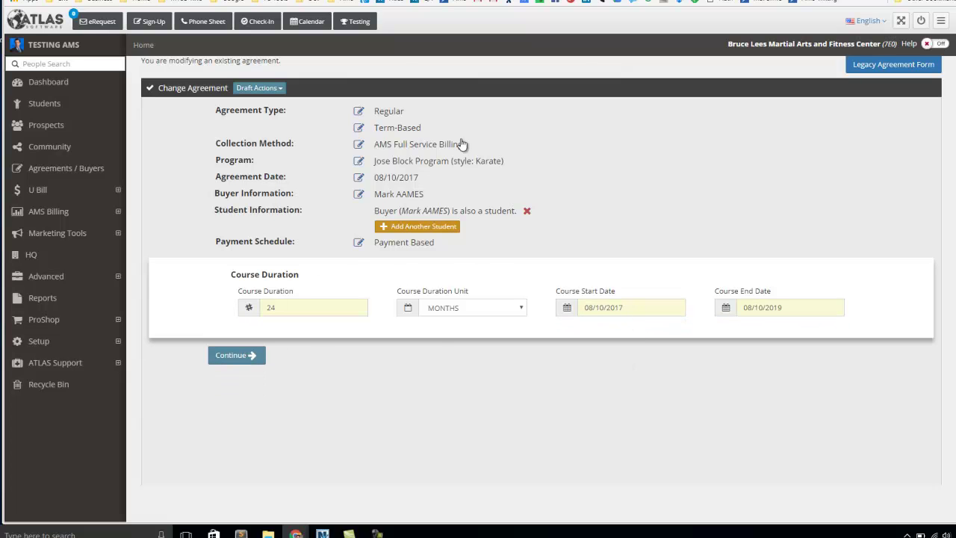
{"action": "left_click", "coordinate": [247, 355]}
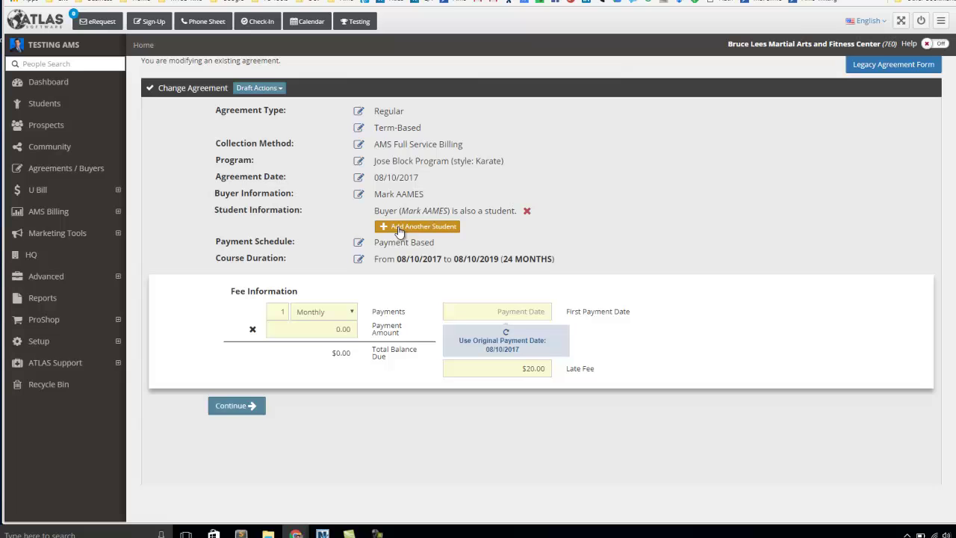
- Set the first payment date to the original 08/10/2017 and continue past the fee information
{"action": "left_click", "coordinate": [252, 407]}
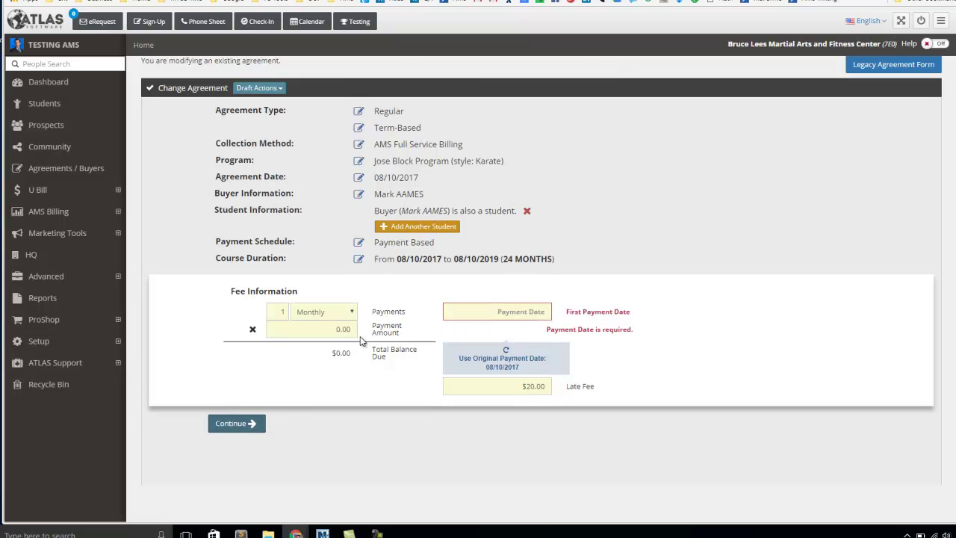
{"action": "left_click", "coordinate": [497, 357]}
{"action": "left_click", "coordinate": [226, 390]}
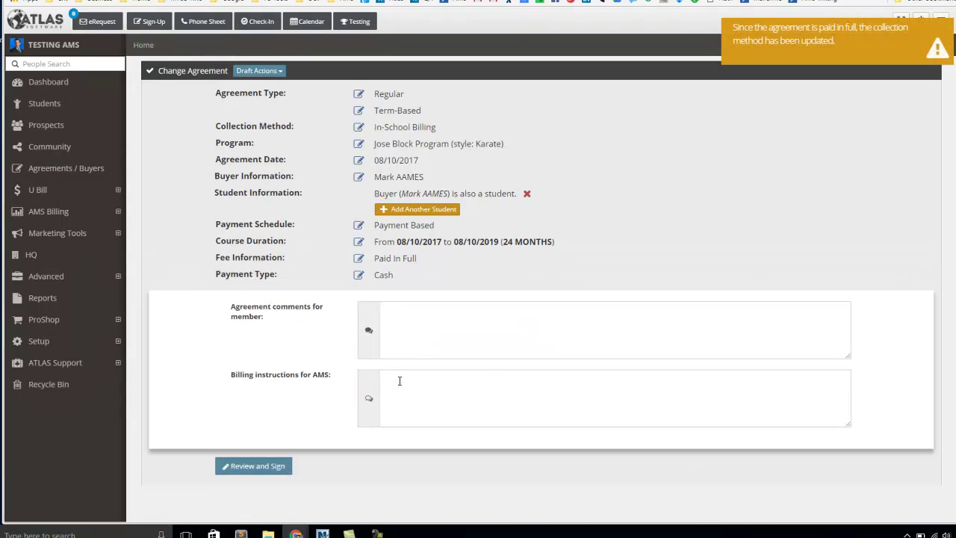
- Review the changed agreement, sign it in the Buyers Signature box and finish it
{"action": "left_click", "coordinate": [261, 468]}
{"action": "left_click_drag", "start_coordinate": [252, 432], "coordinate": [372, 446]}
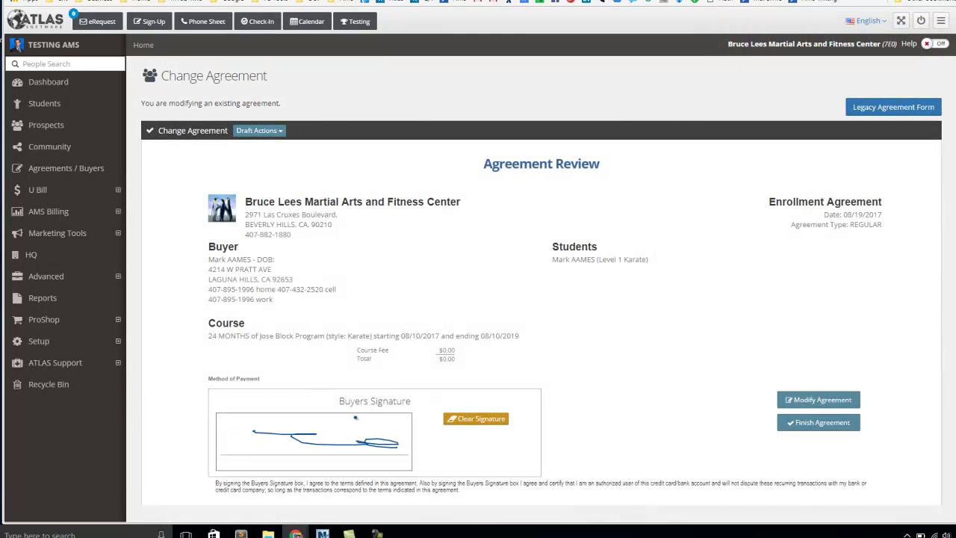
{"action": "left_click", "coordinate": [796, 431]}
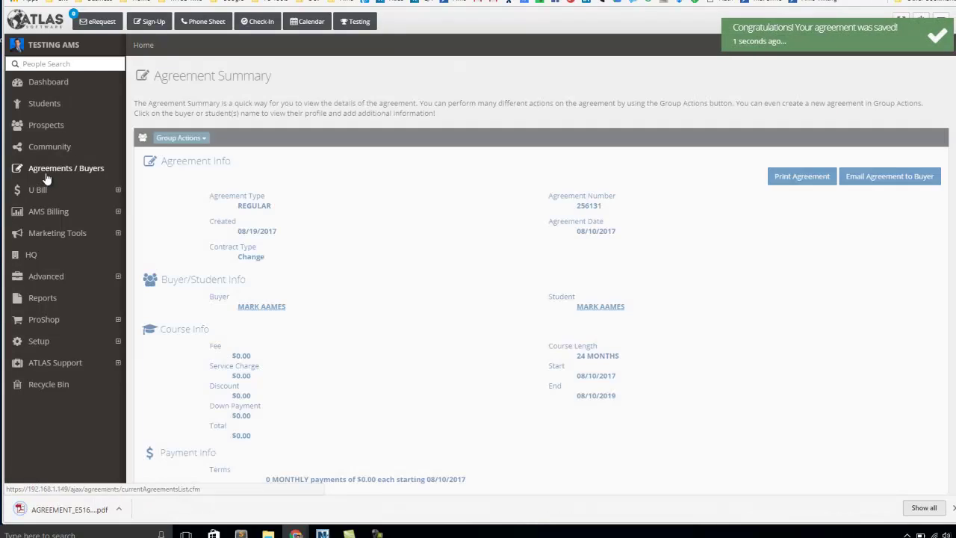
- Reopen the Agreements / Buyers list and check the changed agreement's course dates and amount
{"action": "left_click", "coordinate": [33, 168]}
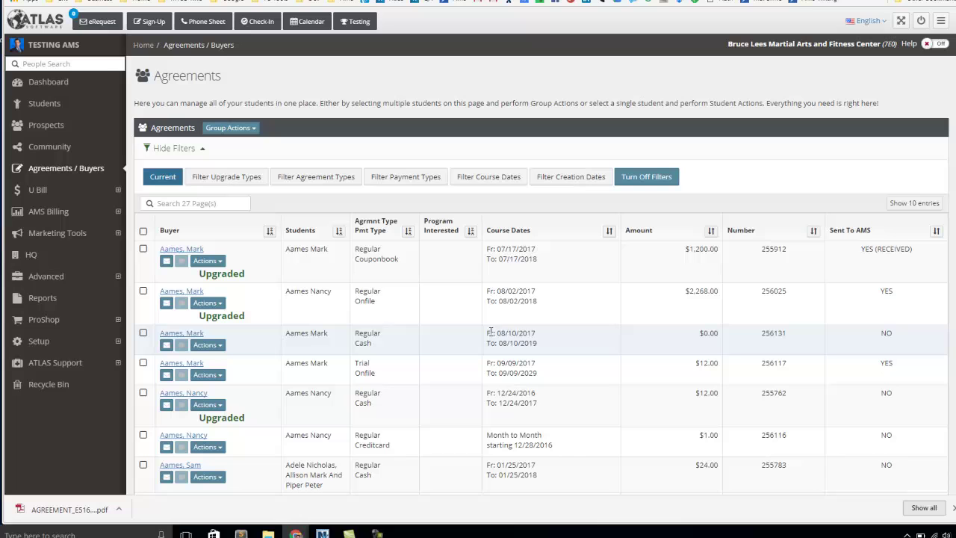
{"action": "left_click_drag", "start_coordinate": [496, 334], "coordinate": [588, 351]}
{"action": "left_click", "coordinate": [595, 344]}
{"action": "left_click_drag", "start_coordinate": [648, 336], "coordinate": [711, 334]}
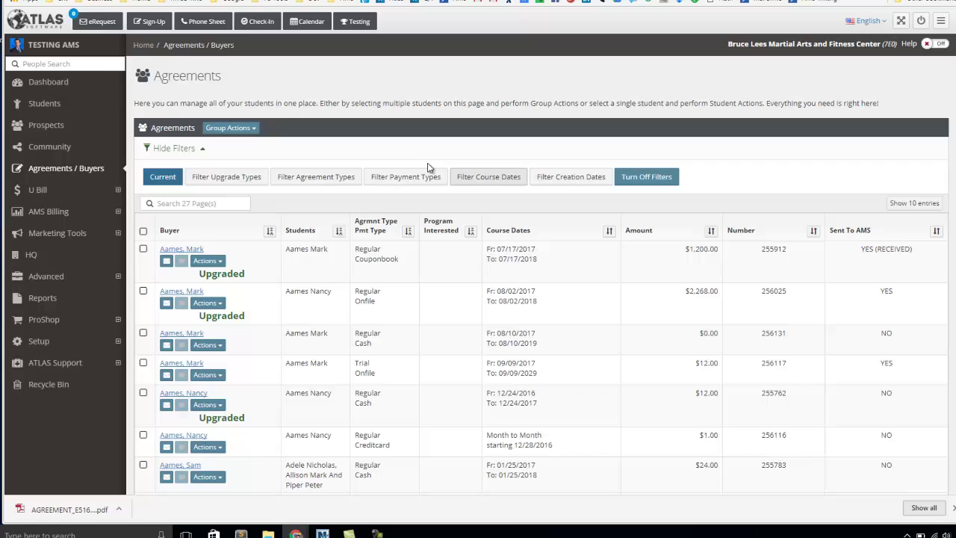
- Return to the Dashboard and dismiss the browser's download bar
{"action": "left_click", "coordinate": [49, 82]}
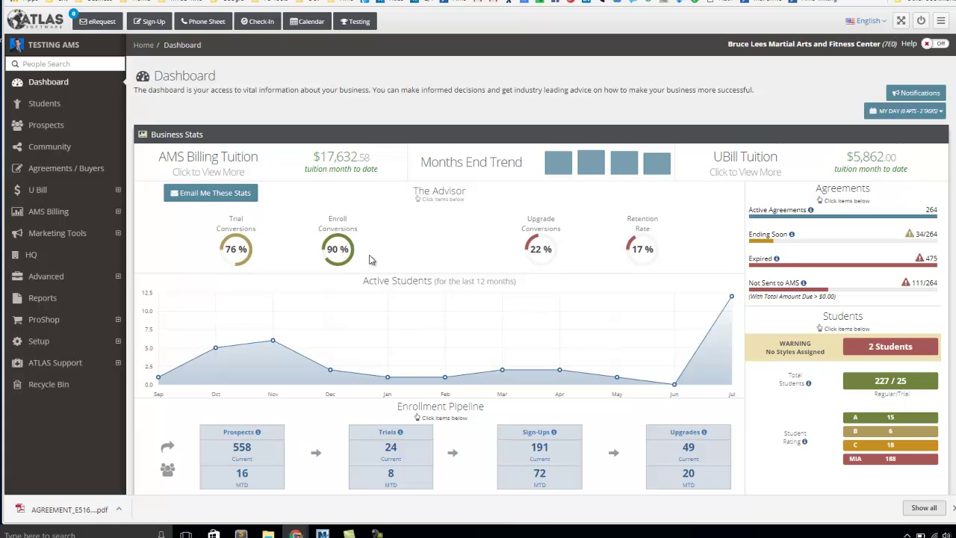
{"action": "left_click", "coordinate": [953, 508]}
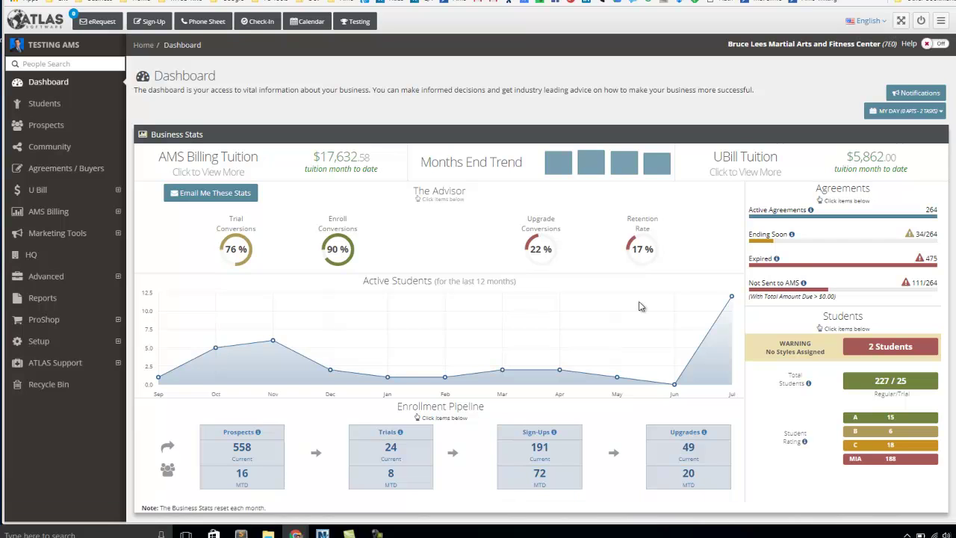